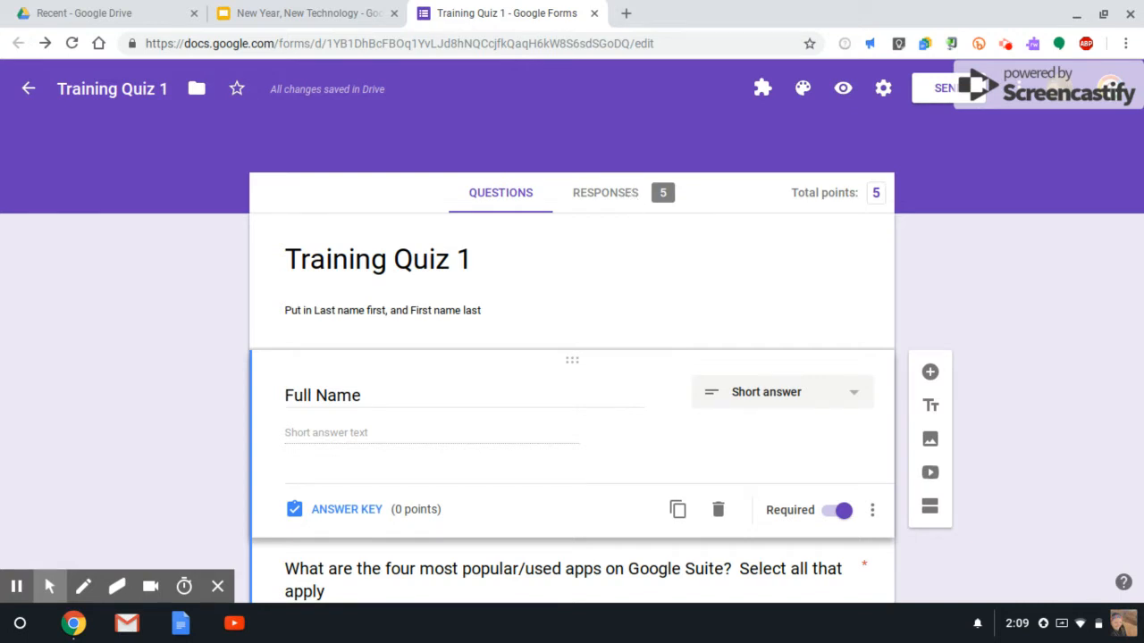
- Open the quiz's responses and review the summary, from the points distribution through the answer charts for each question
left_click(608, 202)
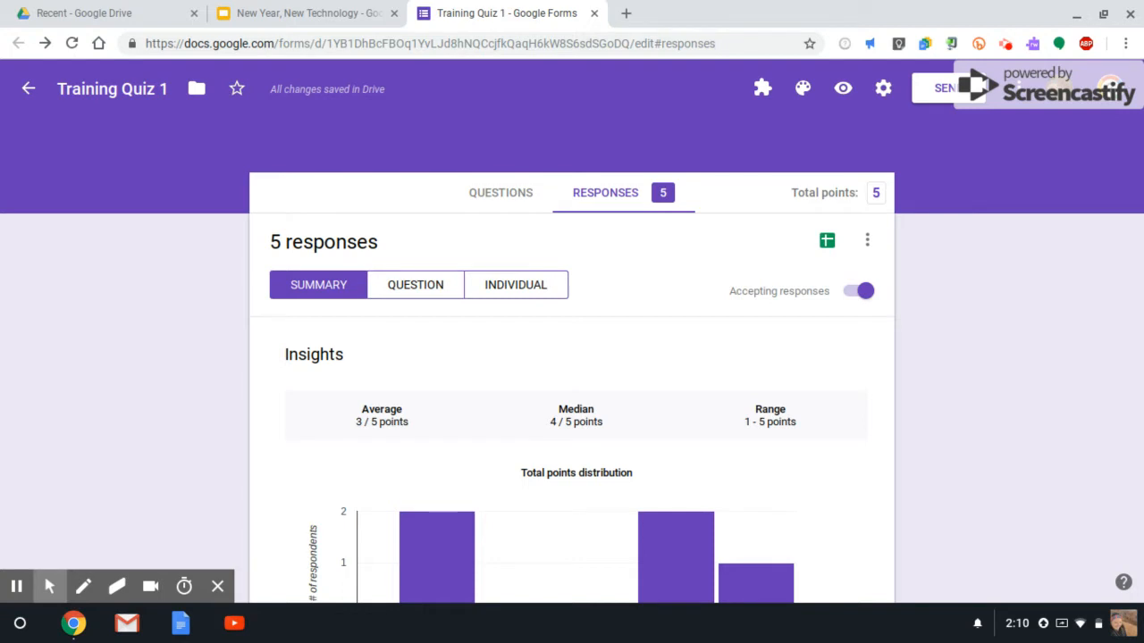
scroll(571, 358, "down", 2)
scroll(571, 358, "down", 2)
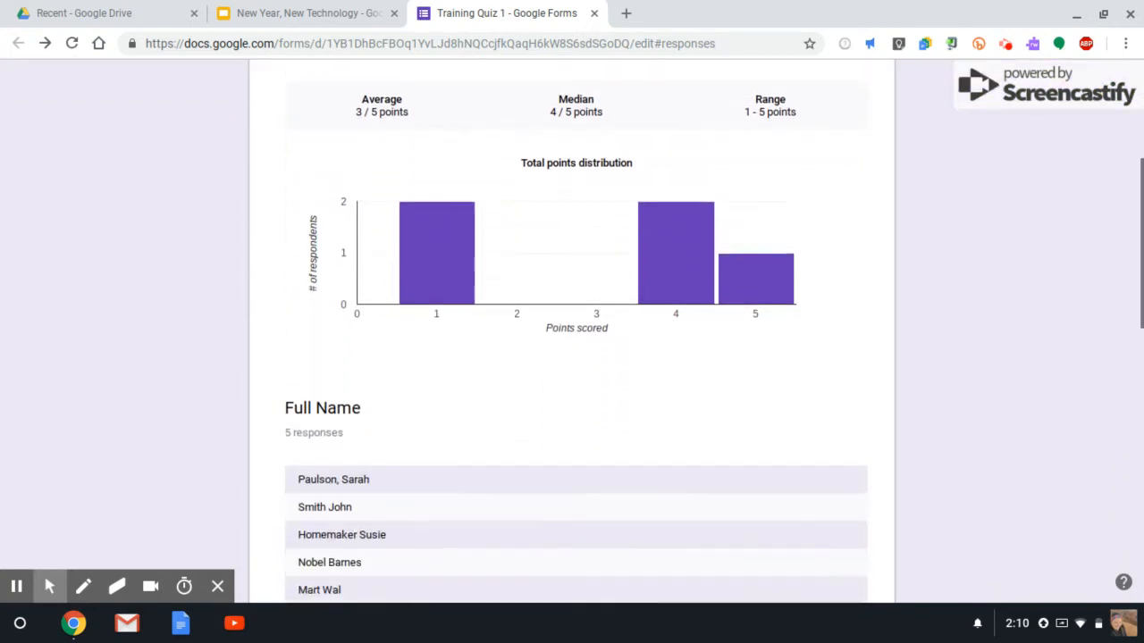
scroll(572, 358, "down", 2)
scroll(572, 357, "up", 4)
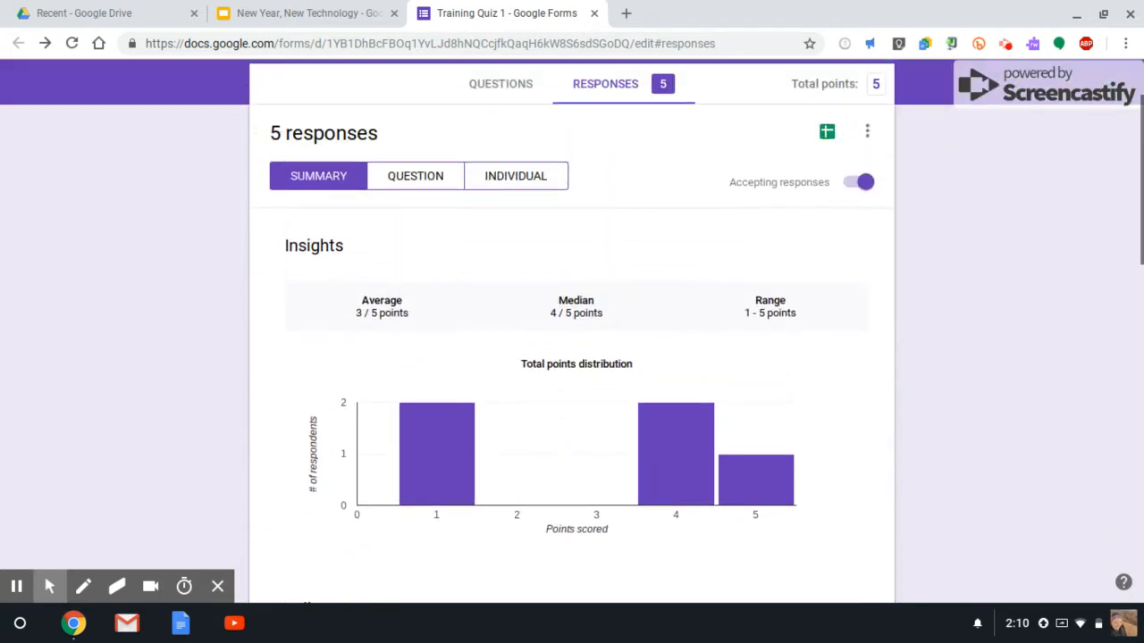
scroll(572, 357, "down", 4)
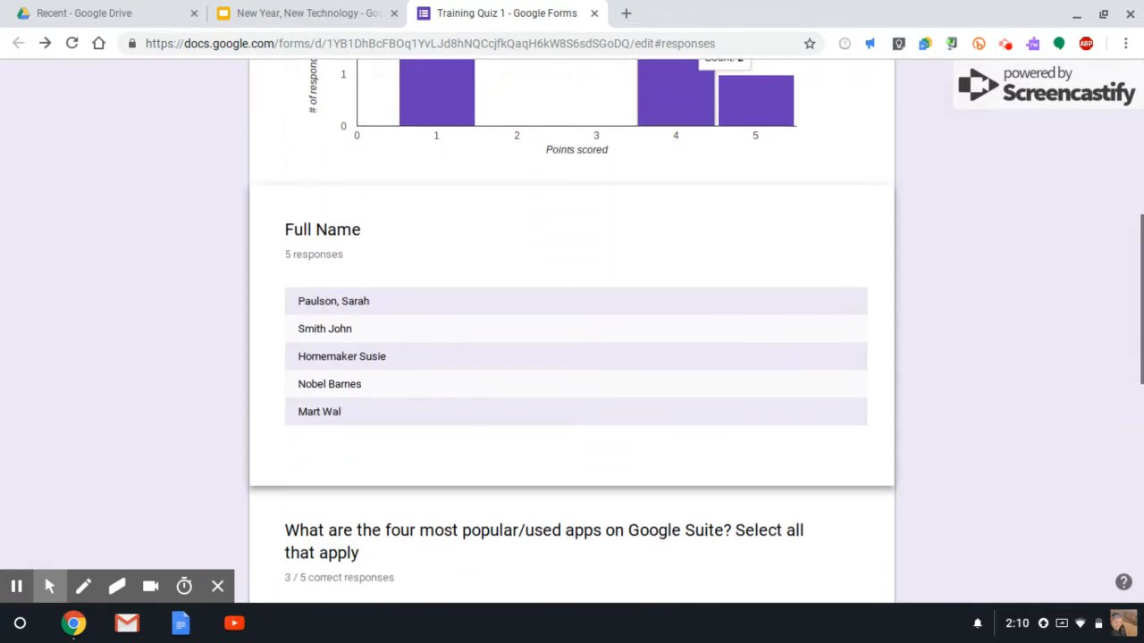
scroll(572, 357, "down", 6)
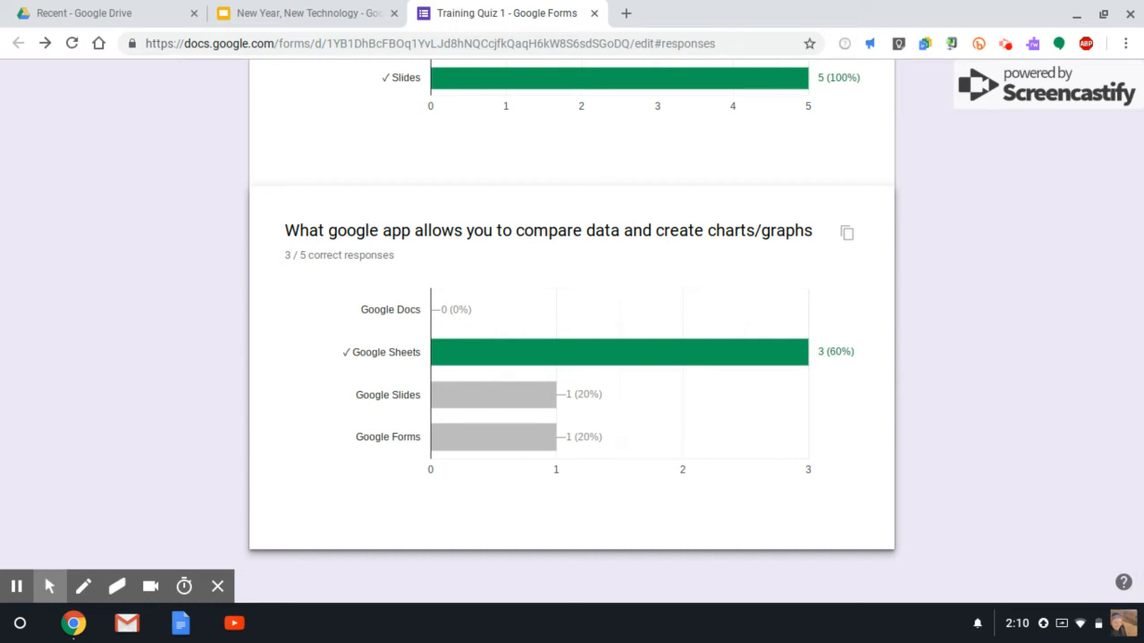
scroll(572, 331, "up", 4)
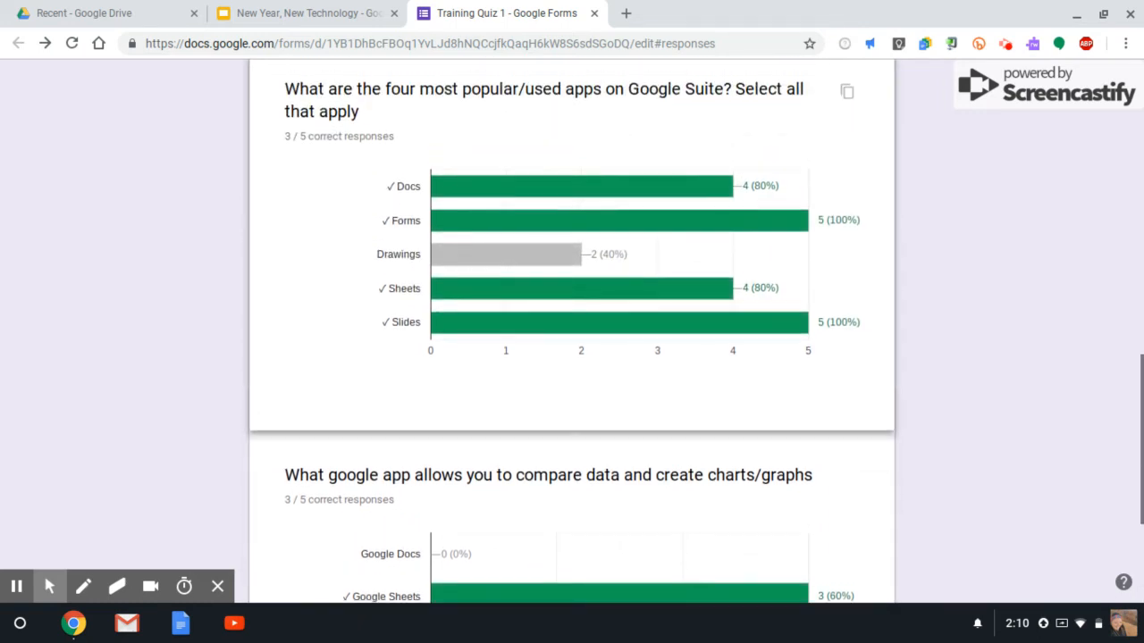
scroll(572, 330, "up", 2)
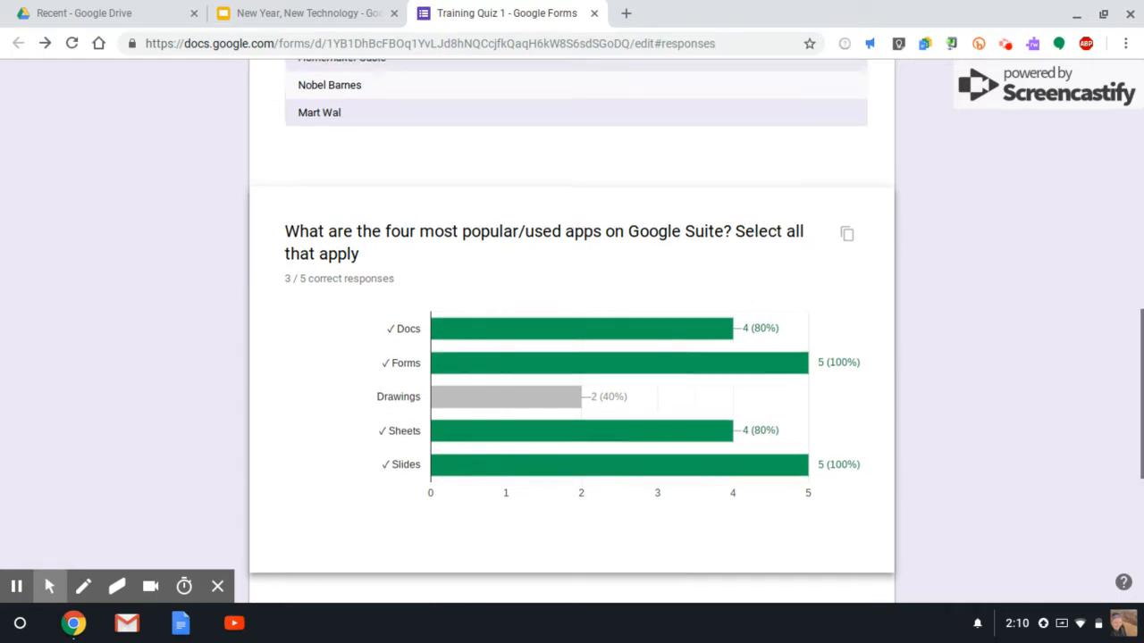
scroll(572, 330, "down", 3)
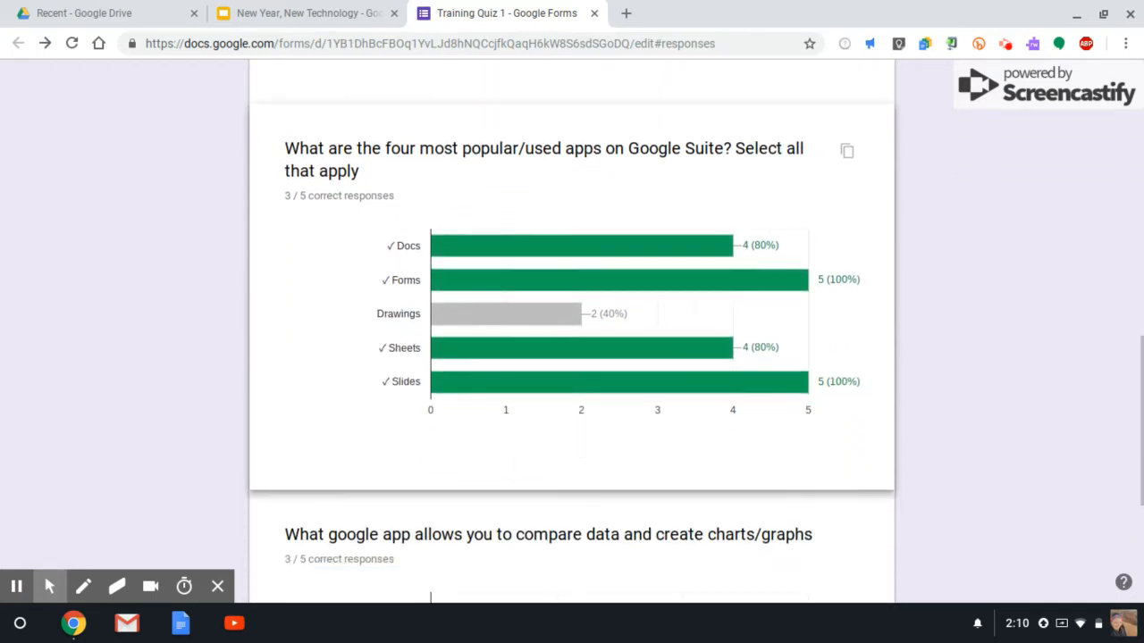
scroll(571, 331, "up", 6)
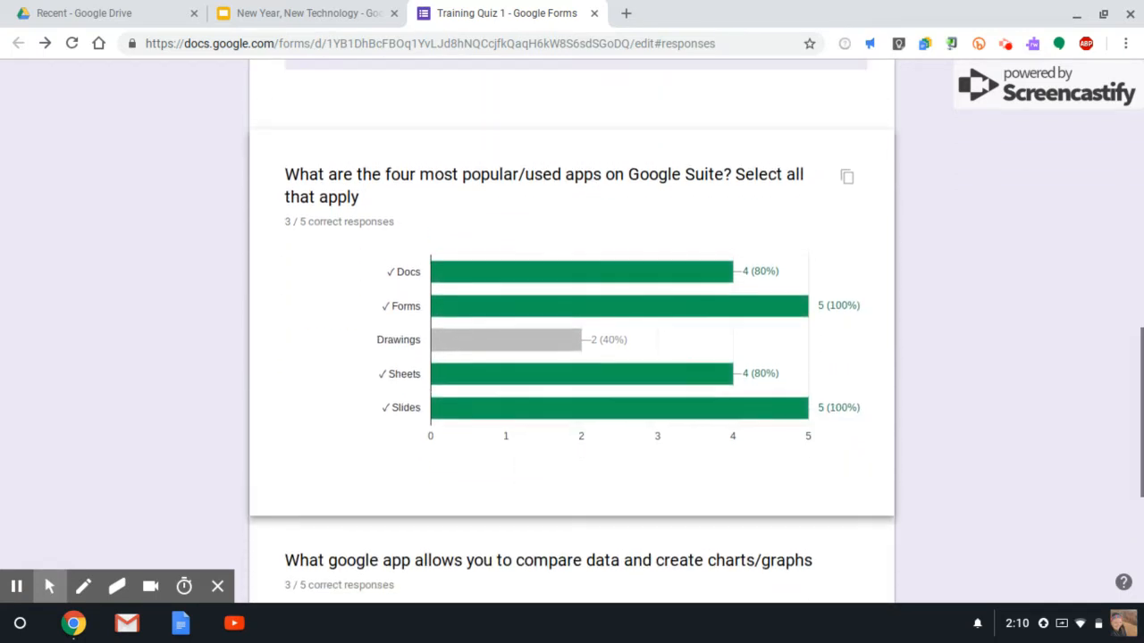
- Review the quiz responses by question, going through Full Name, the four most popular apps question and the charts/graphs question
scroll(478, 228, "up", 3)
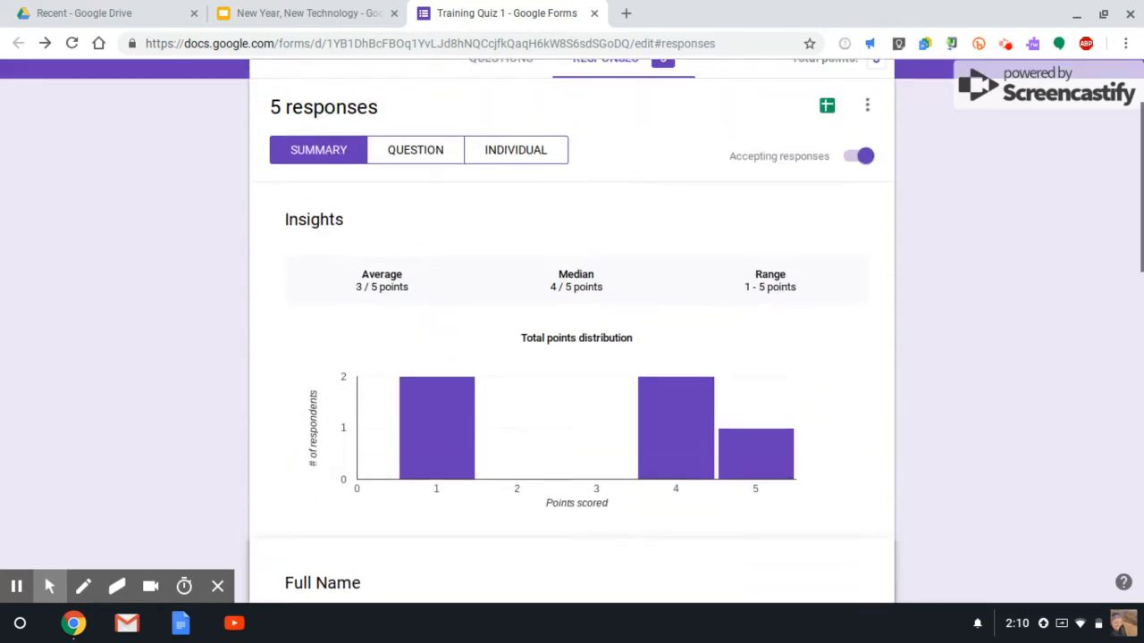
left_click(414, 192)
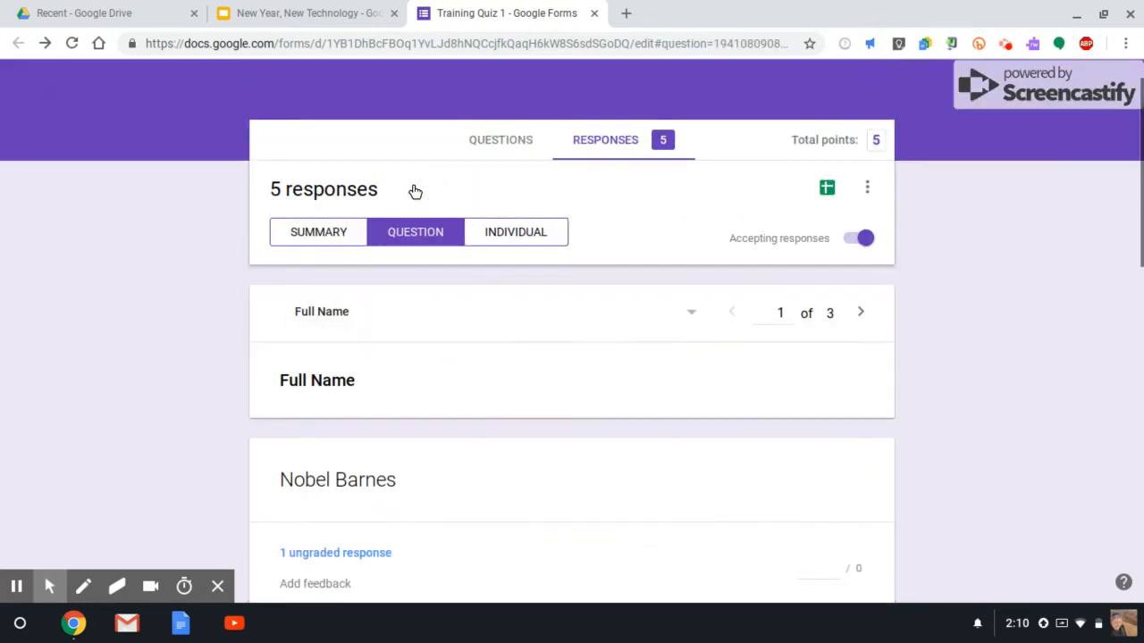
scroll(563, 412, "down", 7)
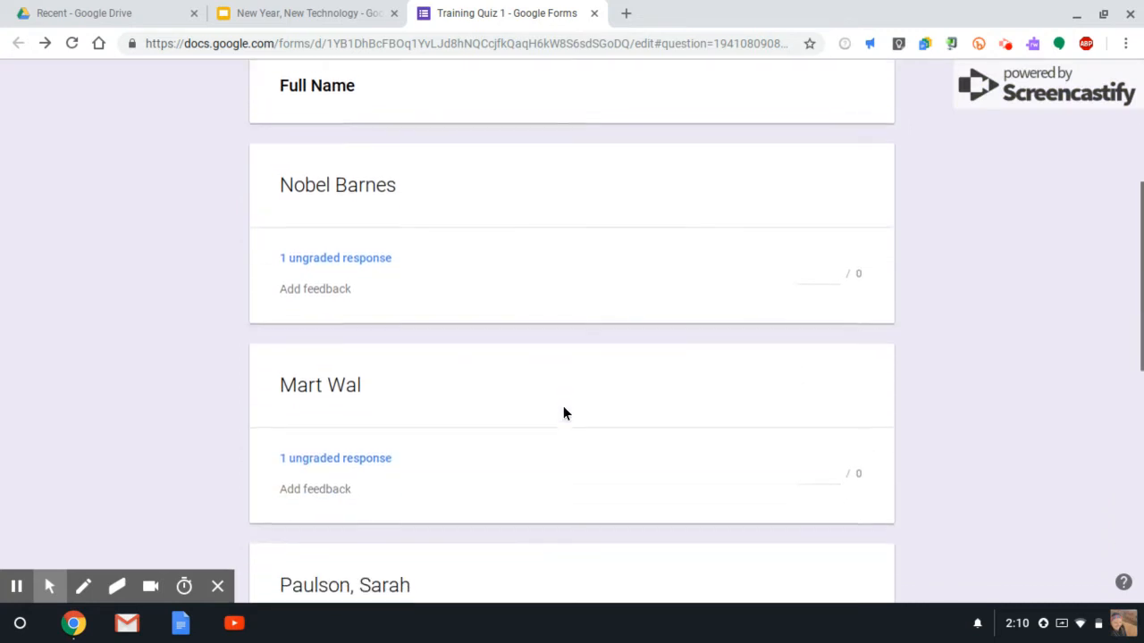
scroll(563, 413, "down", 4)
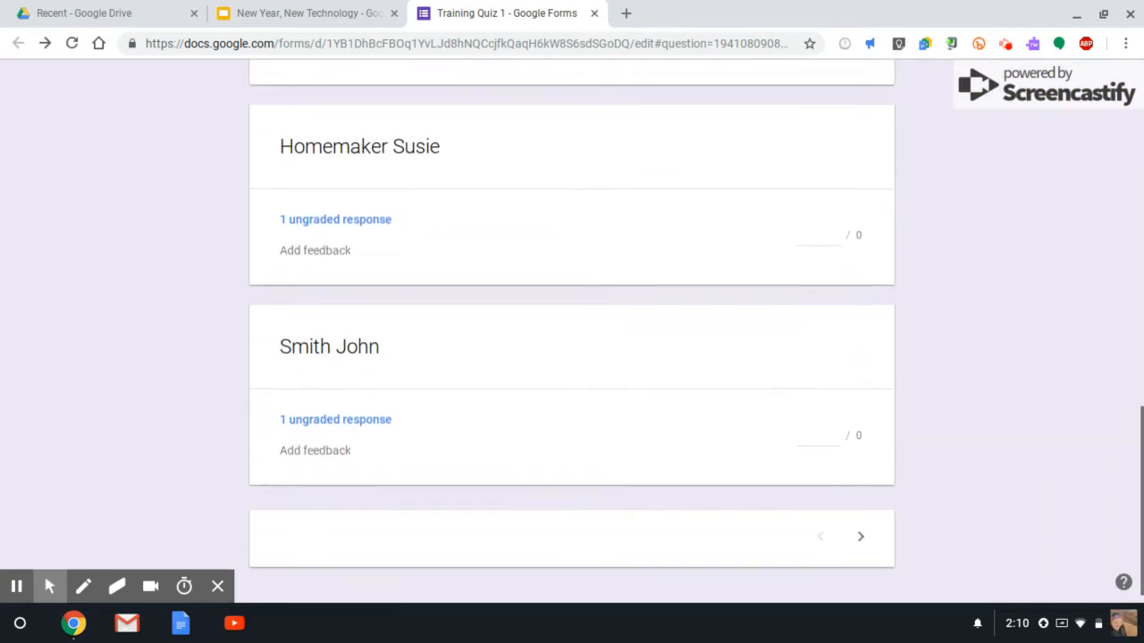
scroll(518, 422, "up", 11)
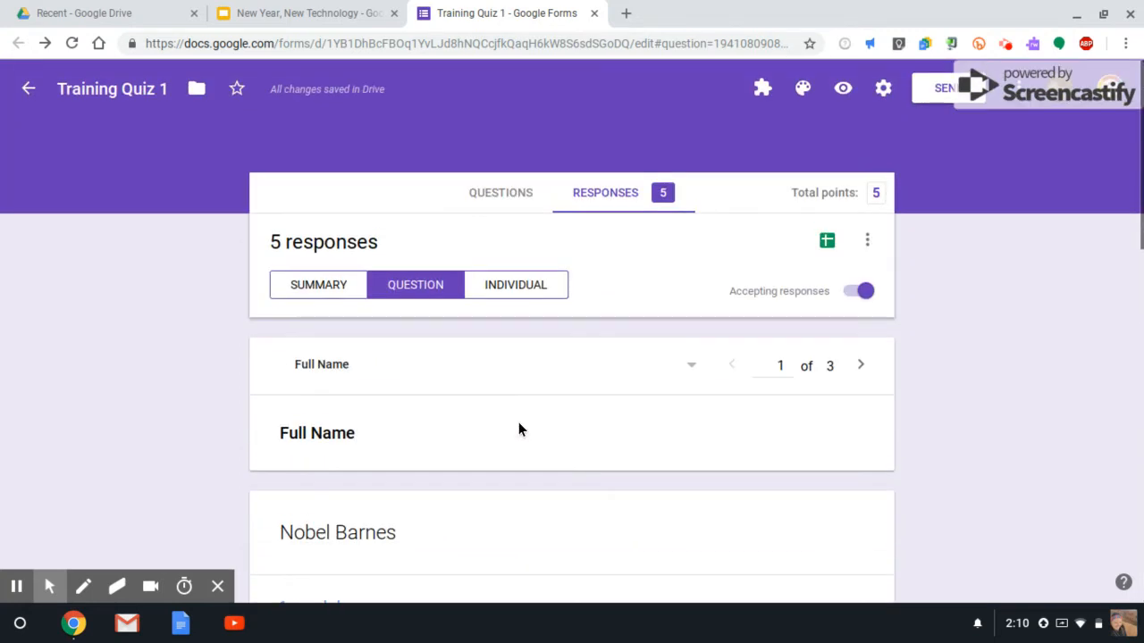
left_click(861, 365)
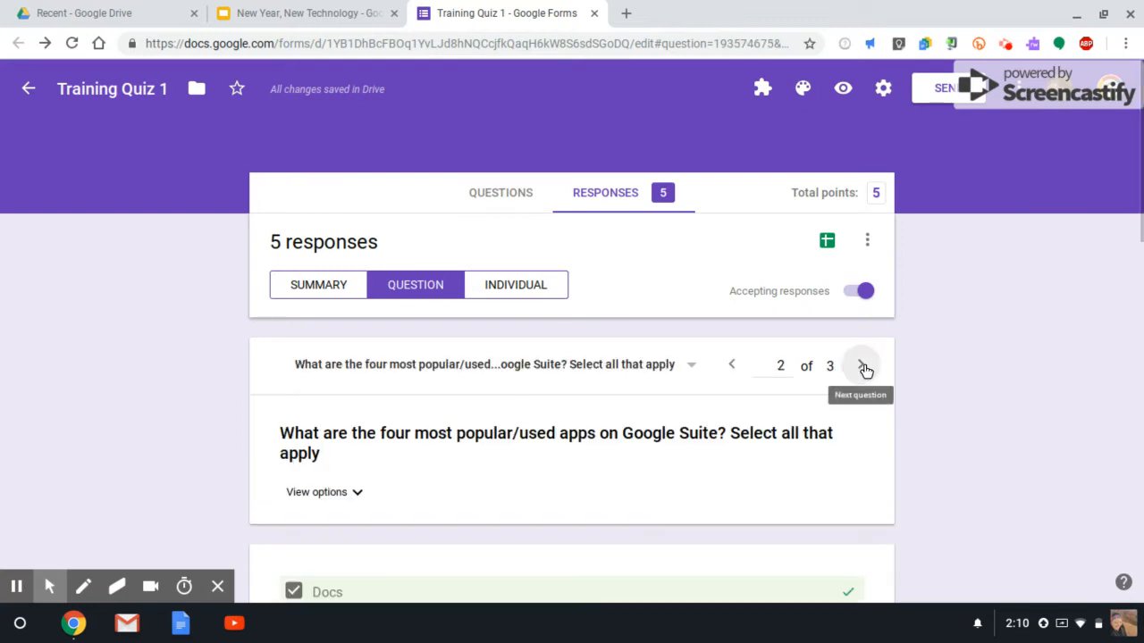
scroll(863, 370, "down", 3)
scroll(866, 372, "up", 3)
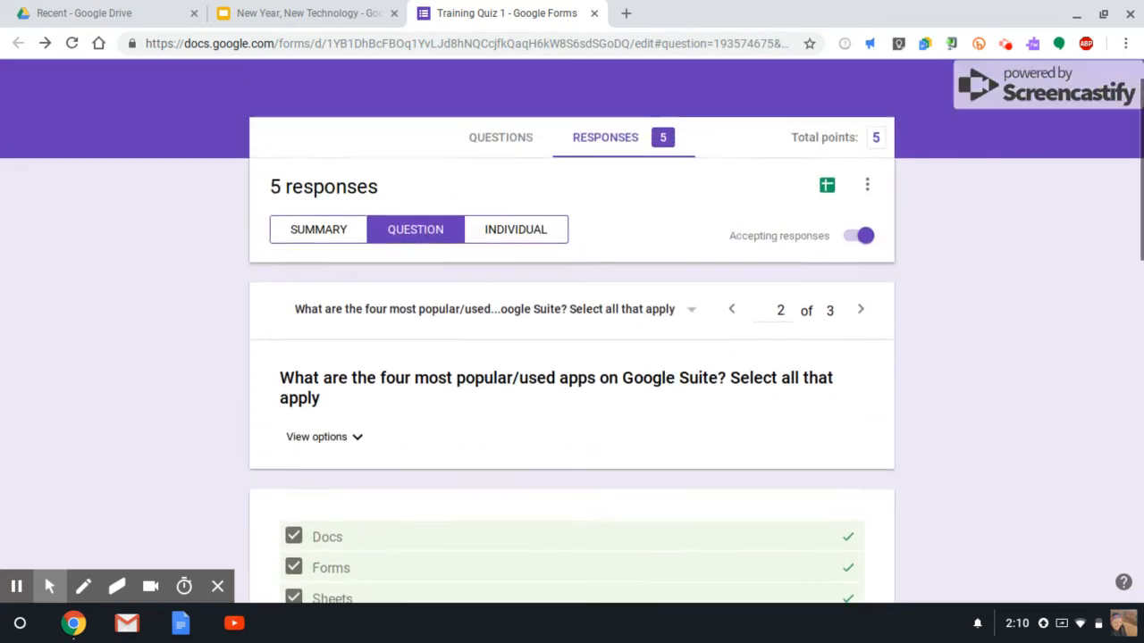
left_click(860, 310)
scroll(690, 345, "down", 7)
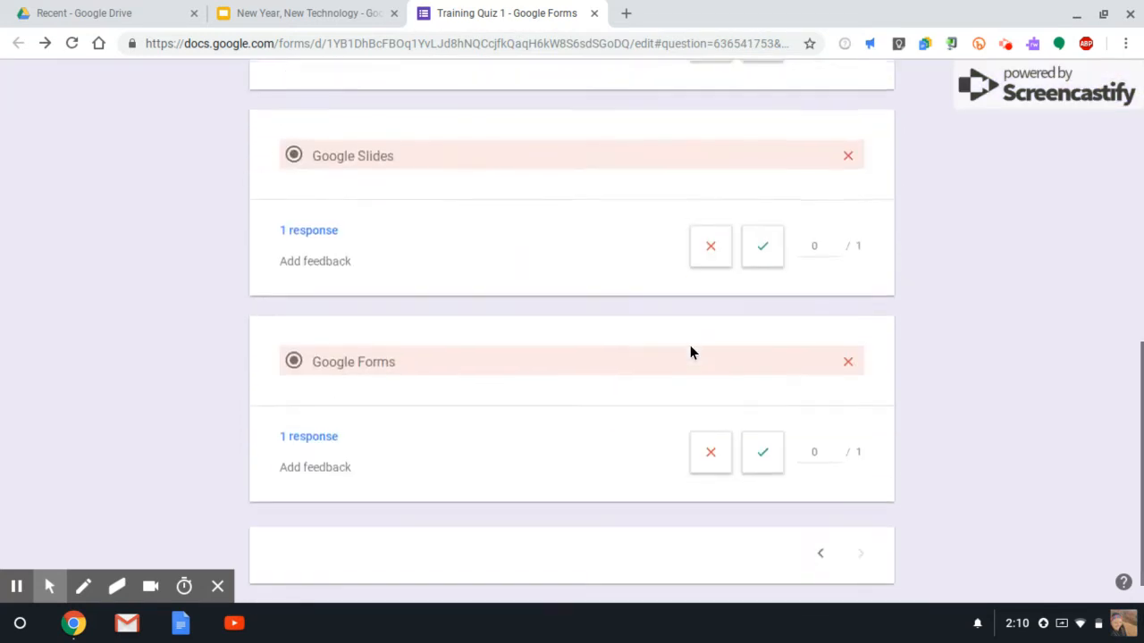
- Examine the first individual response, including its score and the marked answers to each question
scroll(690, 345, "up", 7)
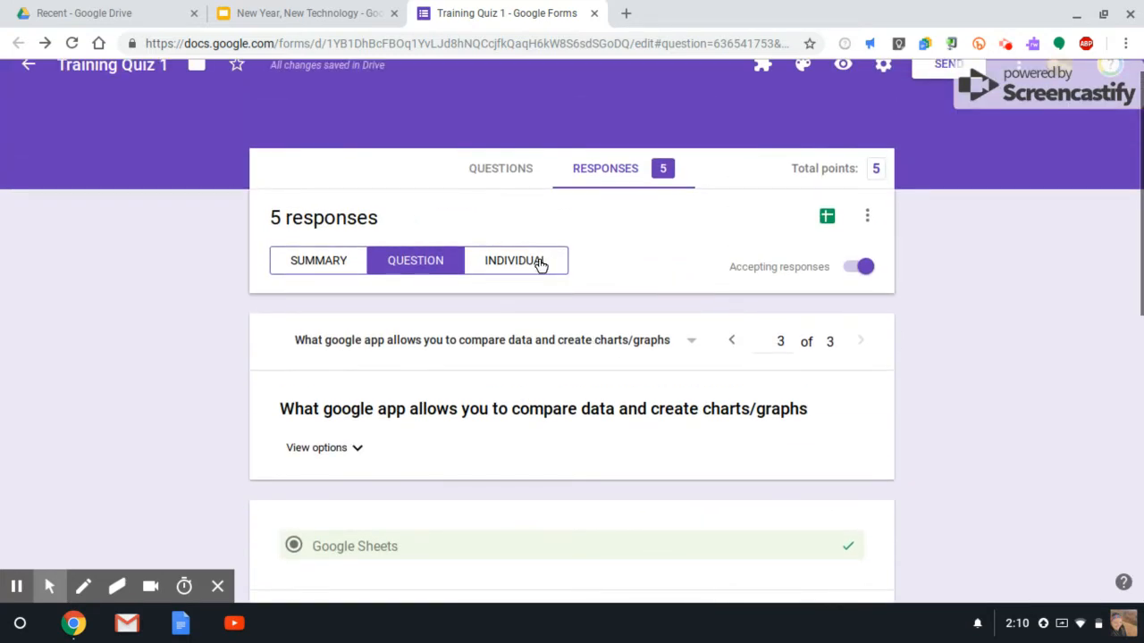
left_click(539, 263)
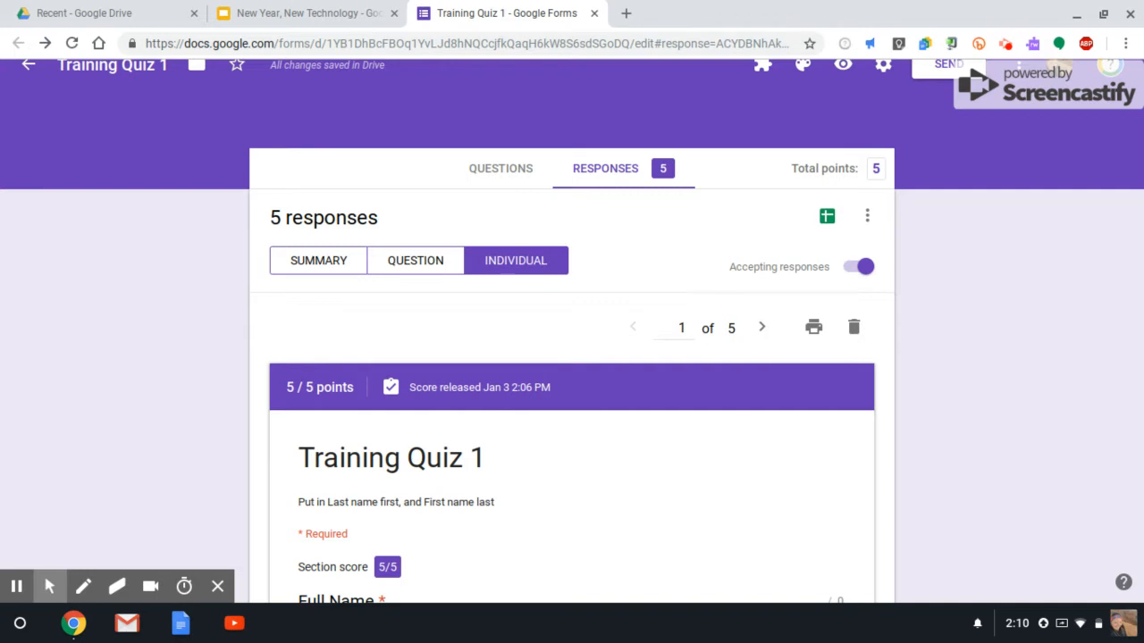
scroll(565, 299, "down", 5)
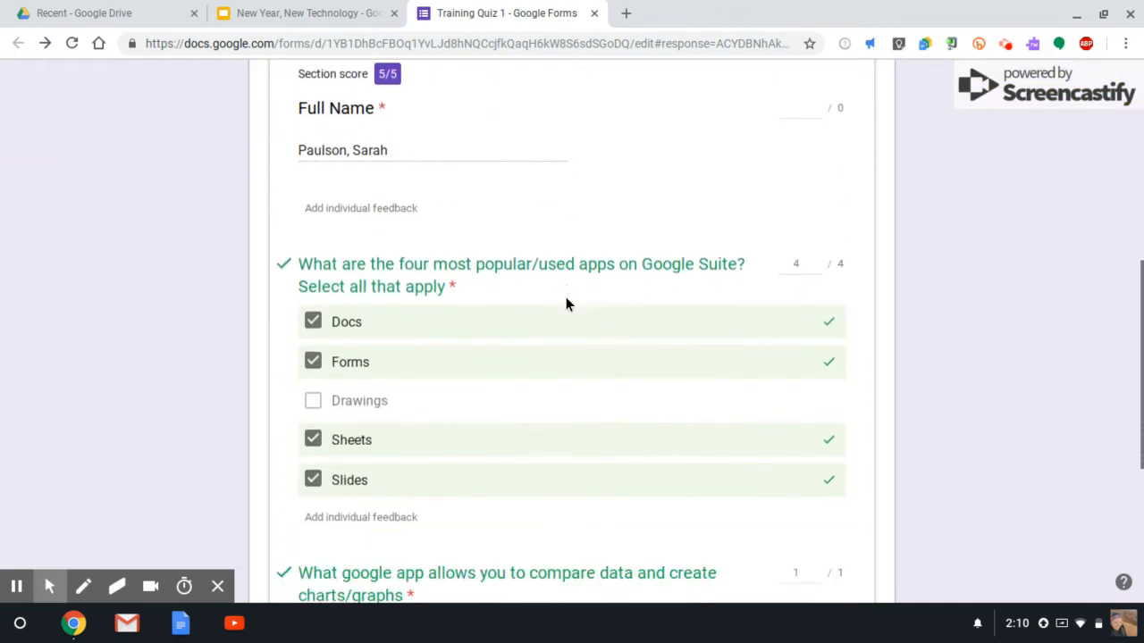
scroll(565, 304, "down", 2)
scroll(566, 305, "up", 3)
scroll(566, 304, "down", 2)
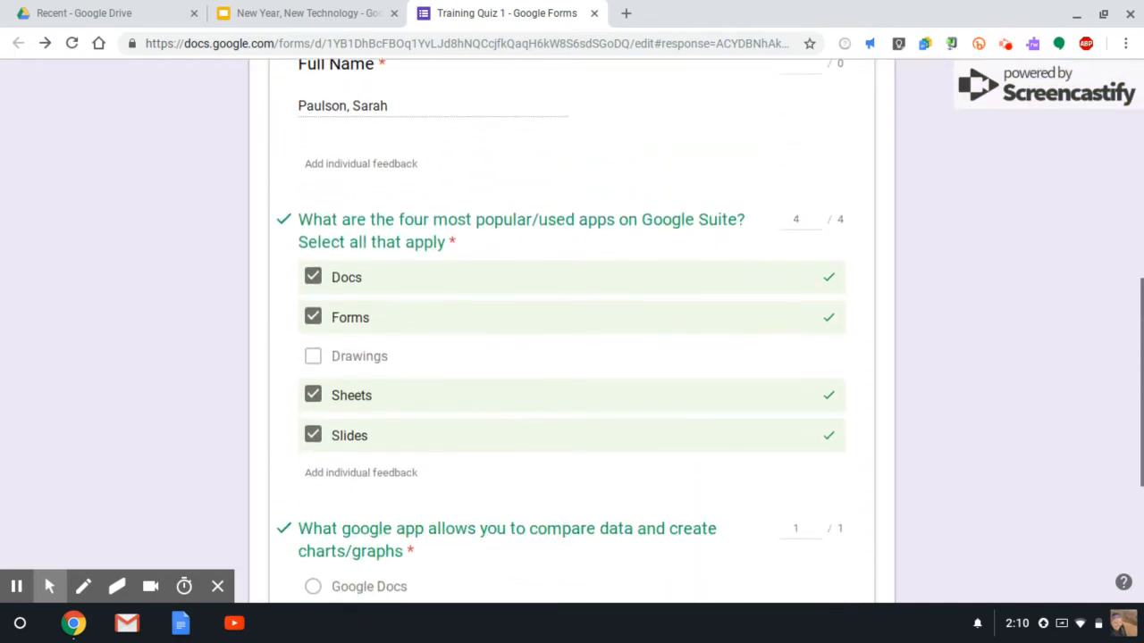
scroll(566, 304, "down", 3)
scroll(572, 330, "up", 6)
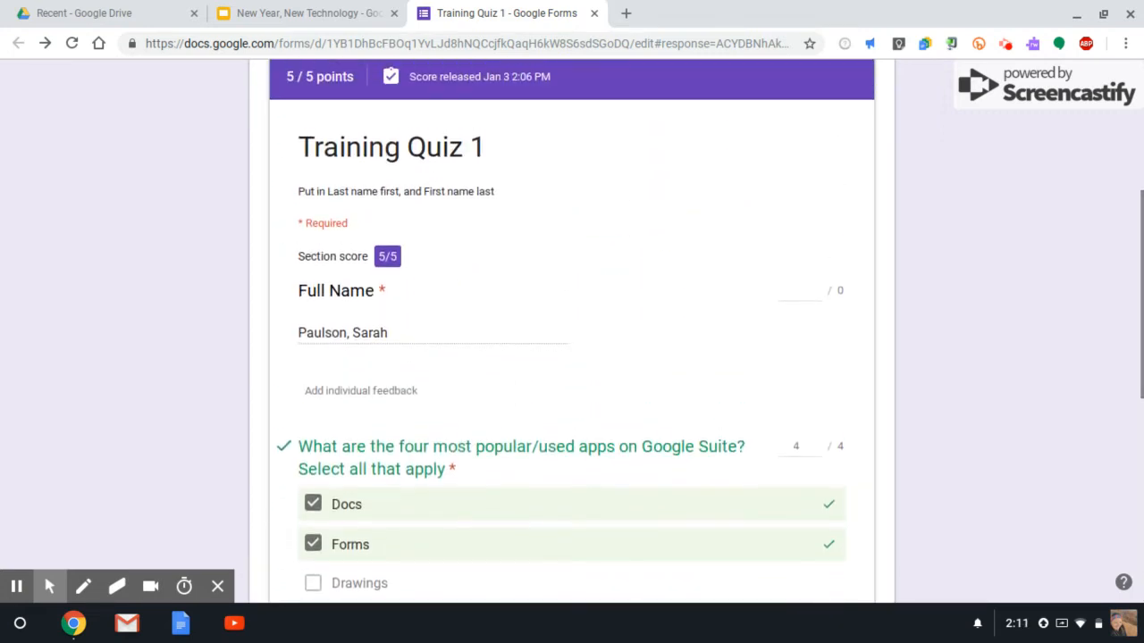
- Create a new spreadsheet named Training Quiz 1 (Responses) as the destination for the quiz responses
scroll(572, 357, "up", 4)
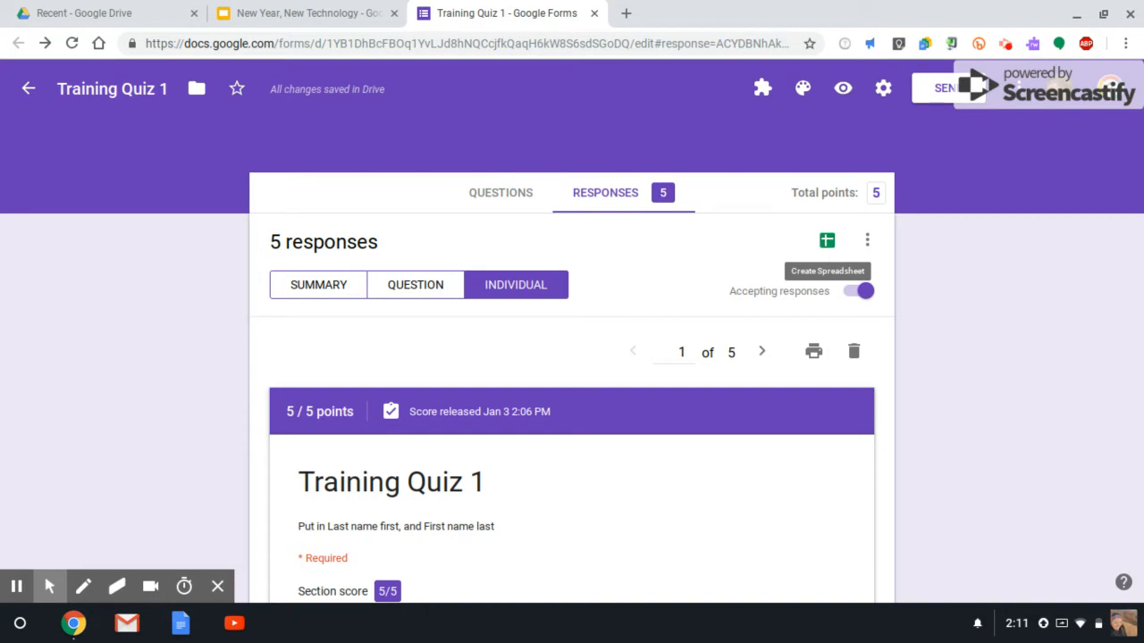
left_click(826, 242)
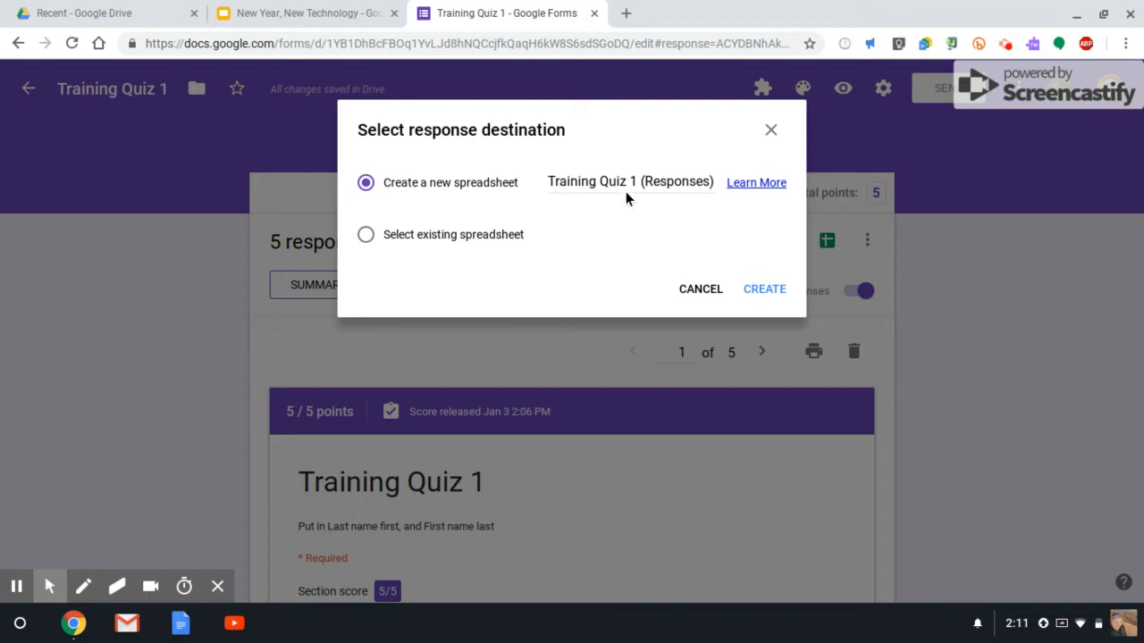
left_click(758, 291)
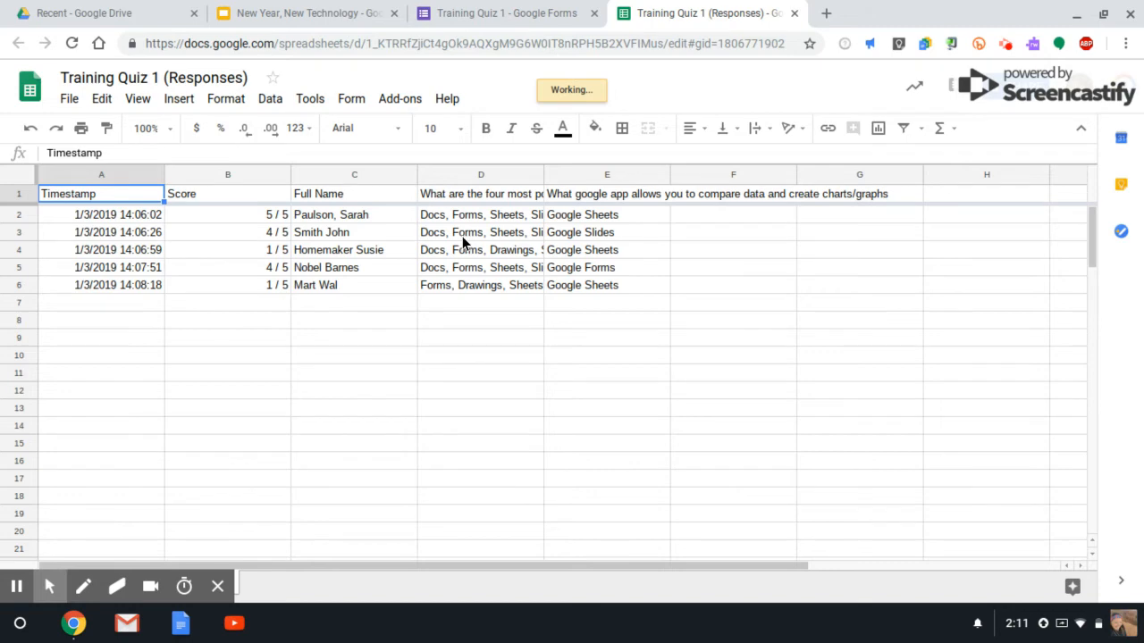
- Resize column D, holding the four most popular apps question, to fit its data
left_click(510, 176)
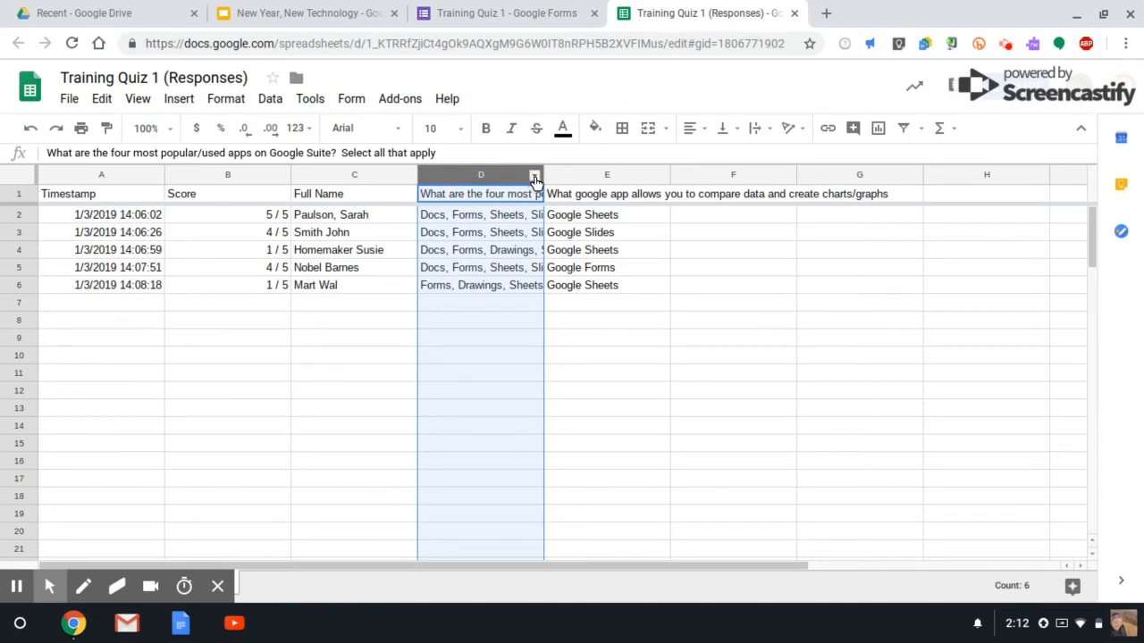
left_click(535, 178)
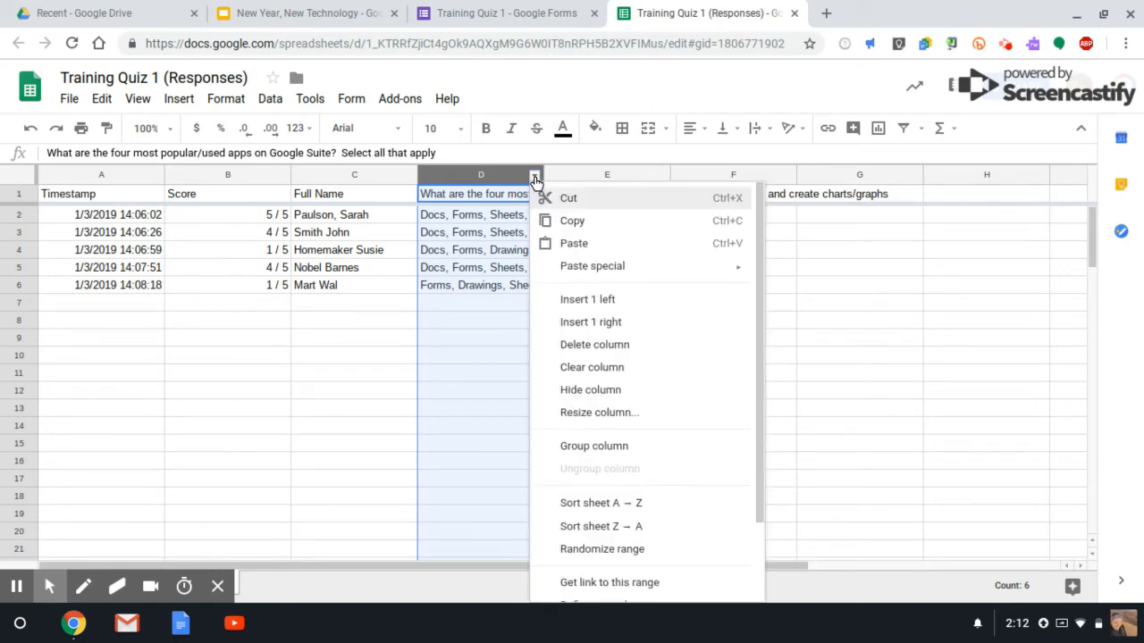
left_click(599, 413)
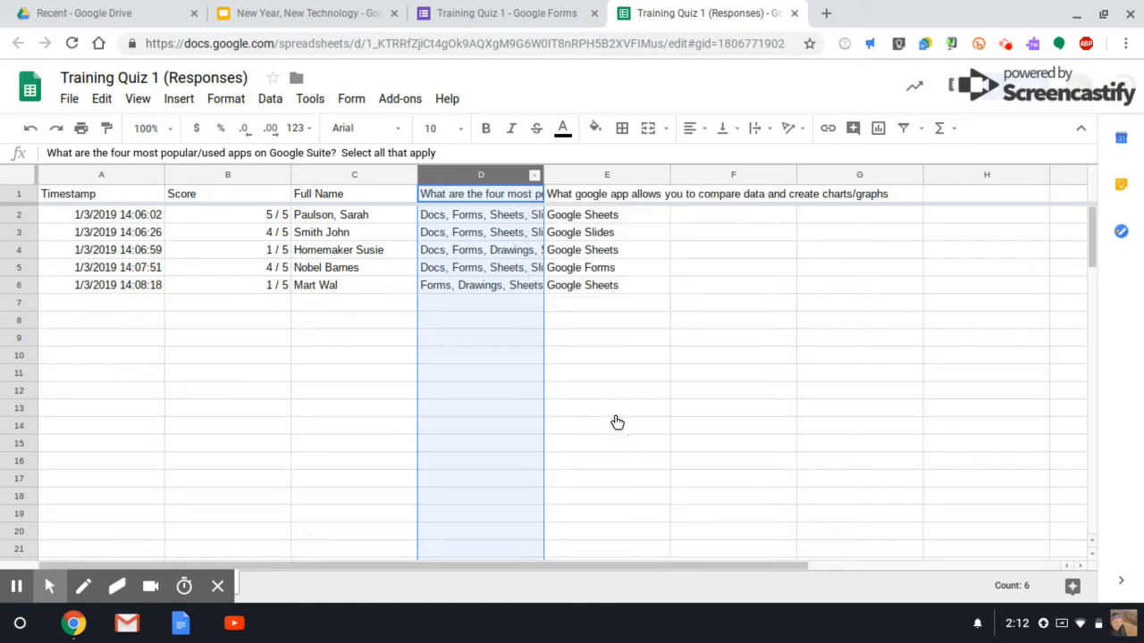
left_click(477, 355)
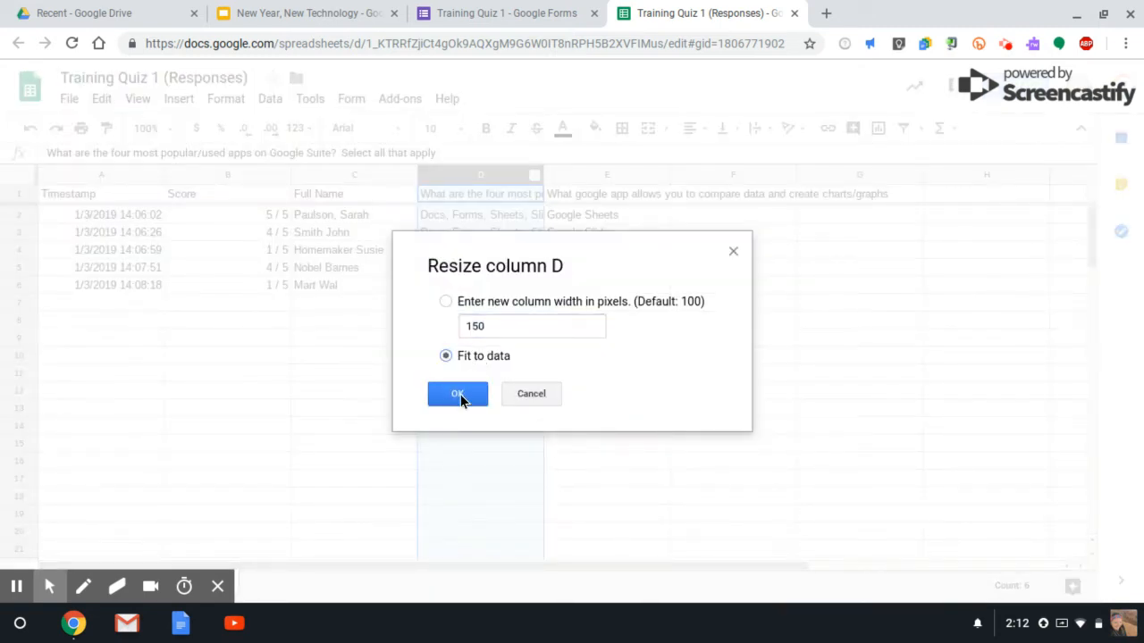
left_click(457, 394)
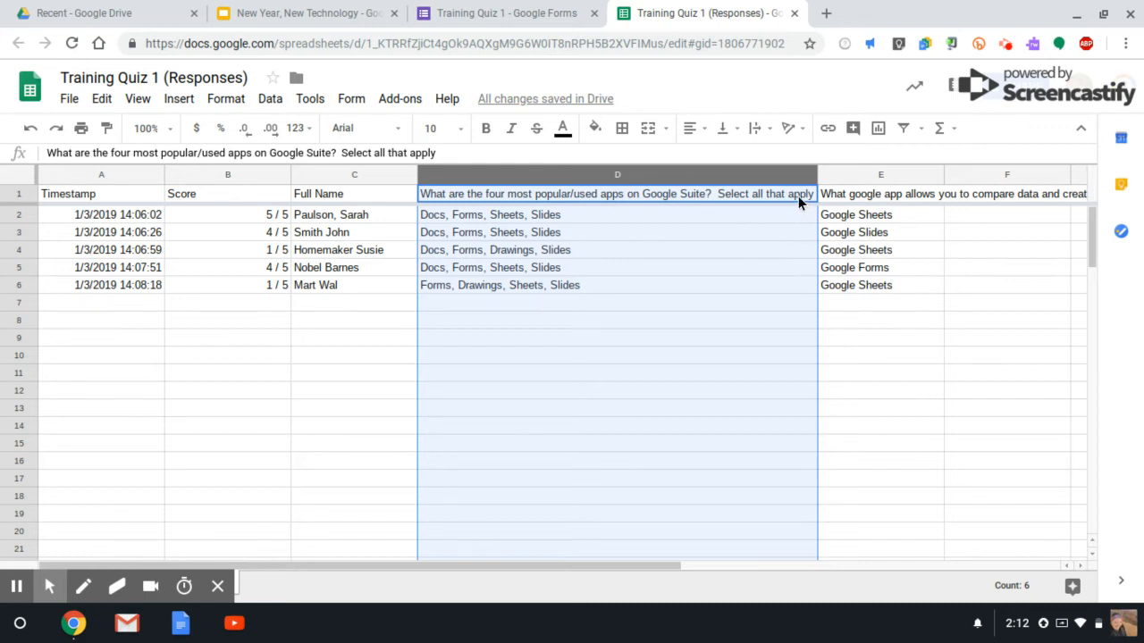
left_click(389, 390)
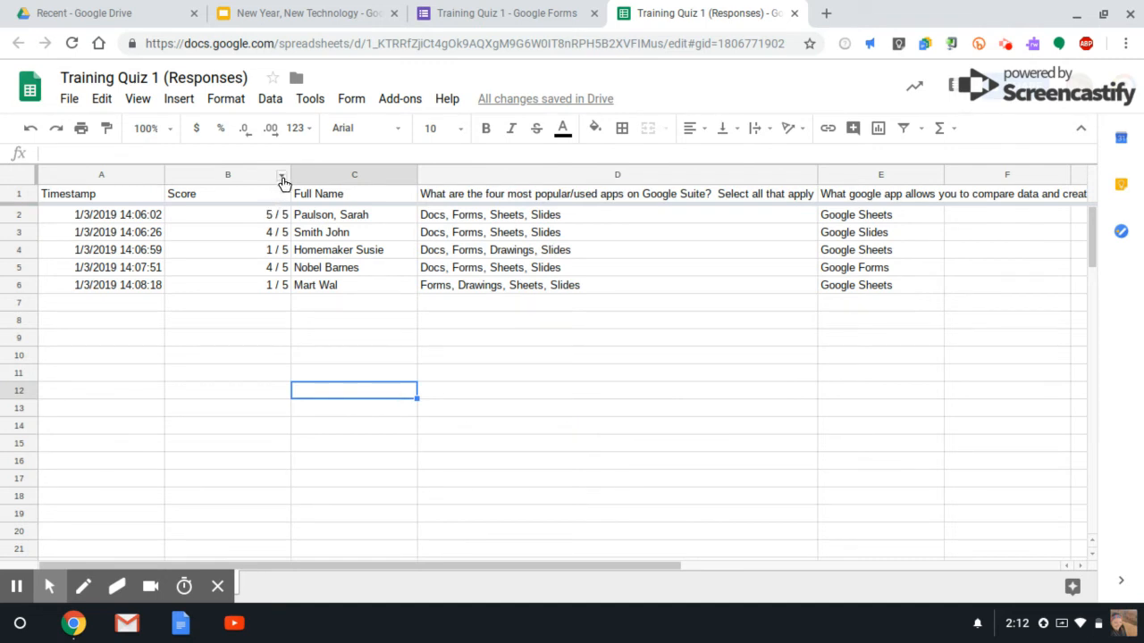
- Resize the Score column B to fit its data
left_click(281, 177)
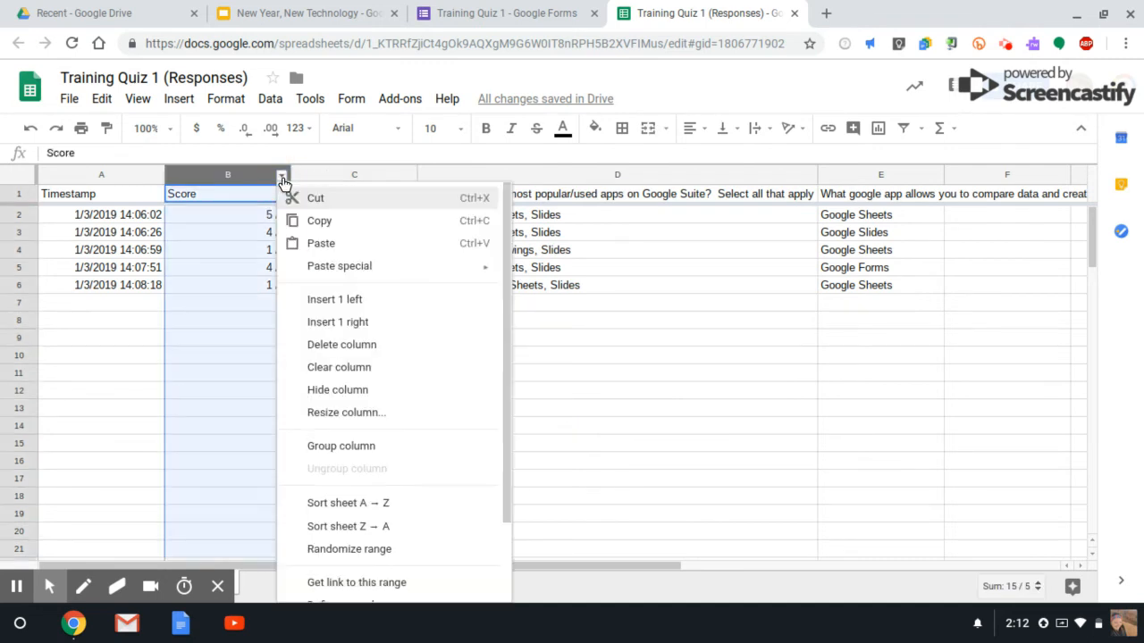
left_click(373, 416)
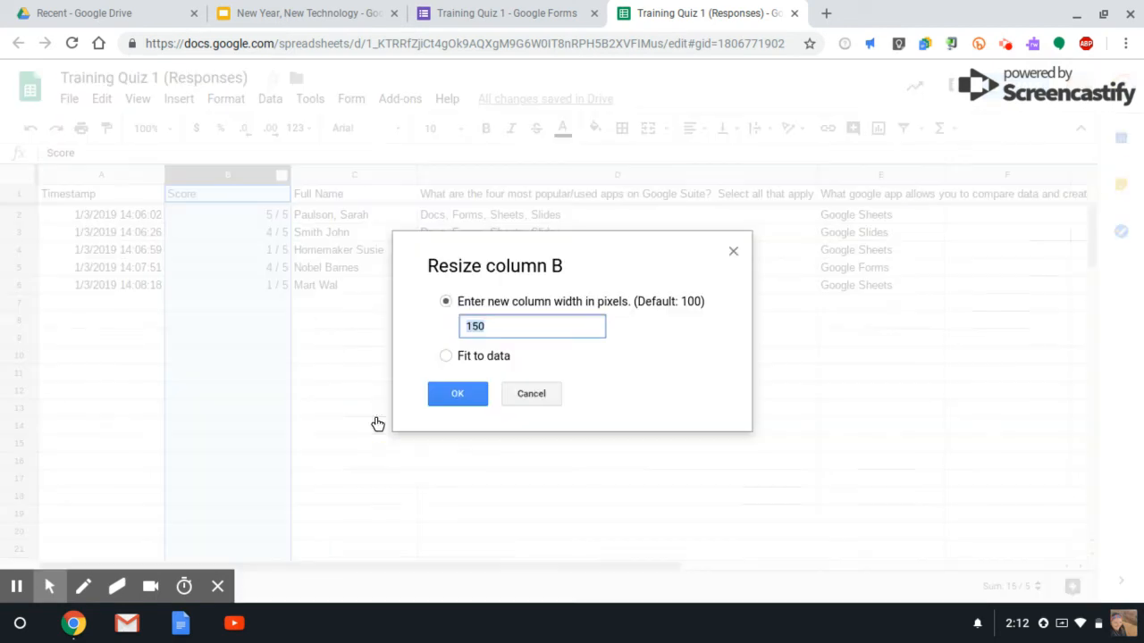
left_click(447, 356)
left_click(455, 392)
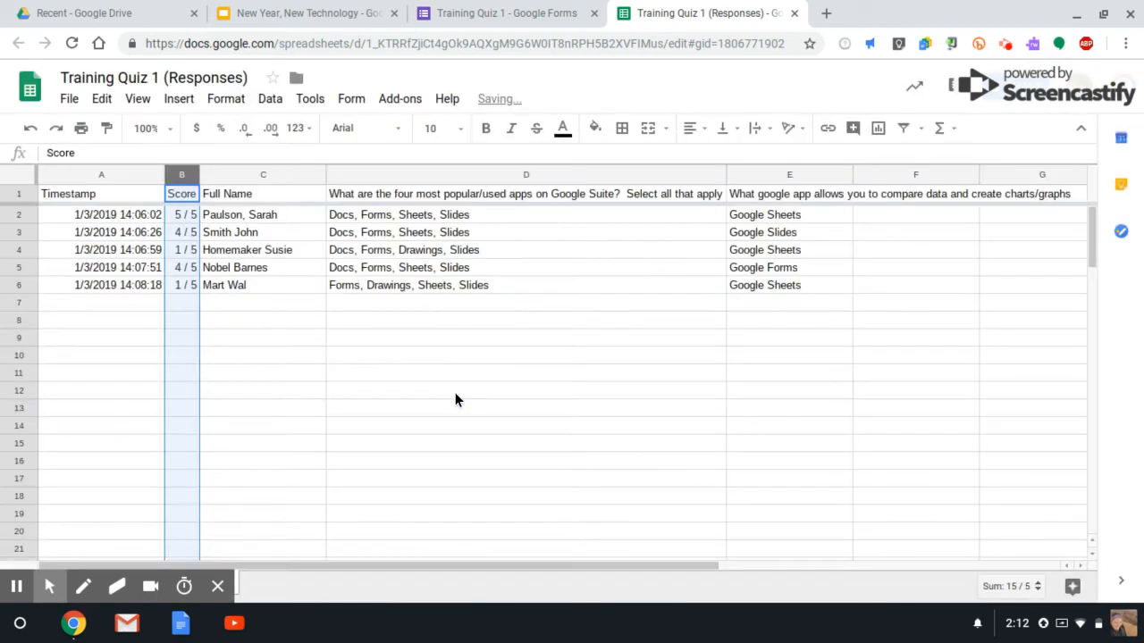
left_click(304, 444)
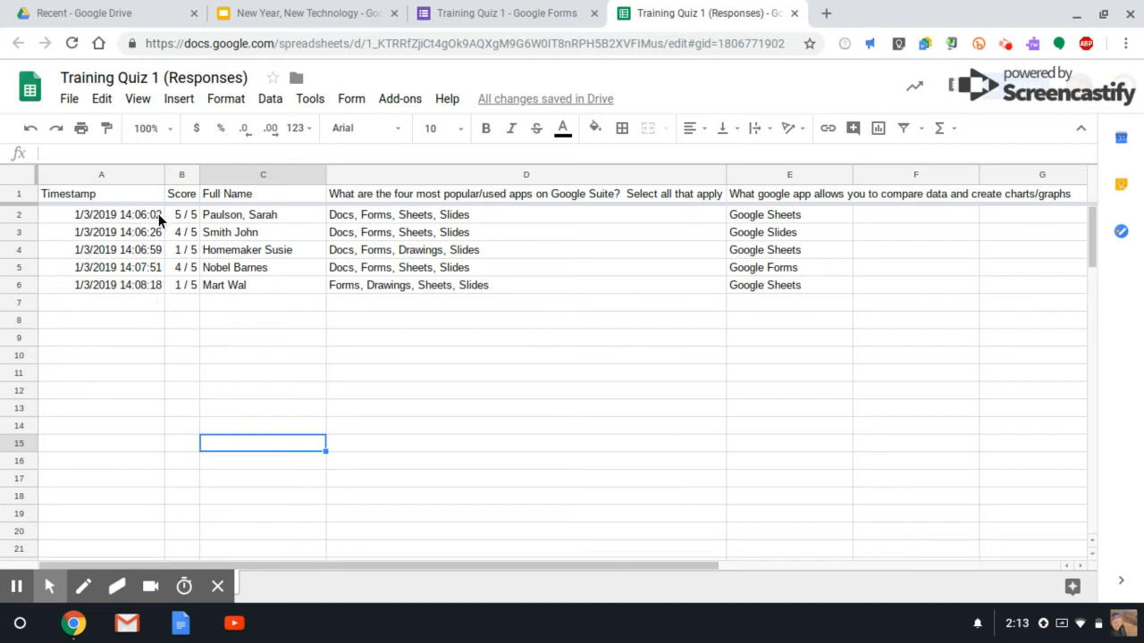
left_click(124, 222)
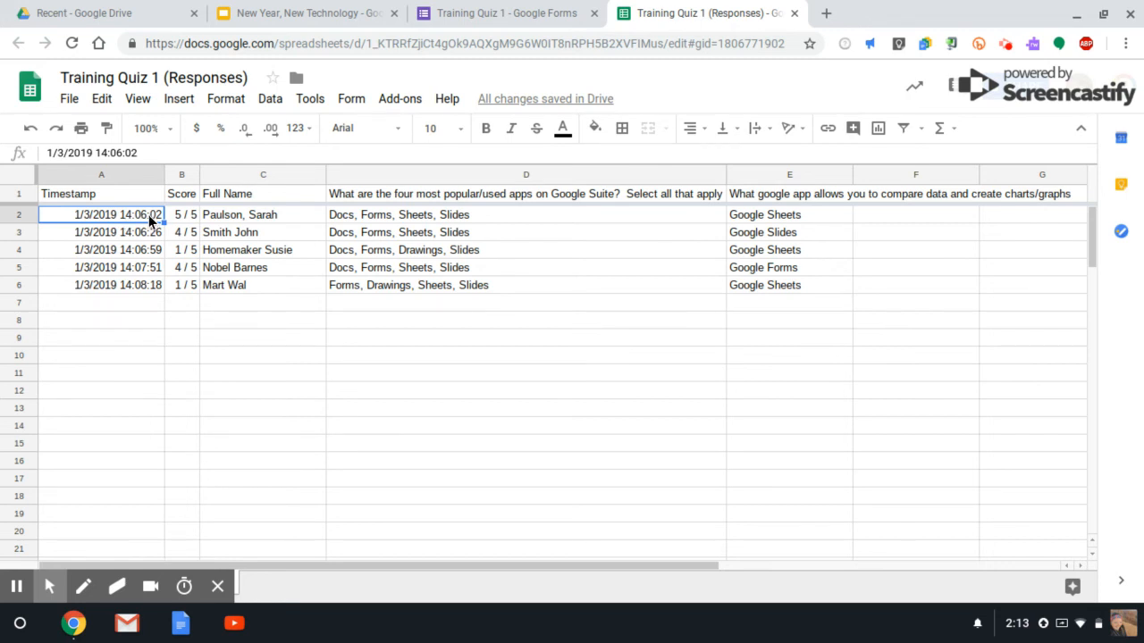
left_click(143, 285)
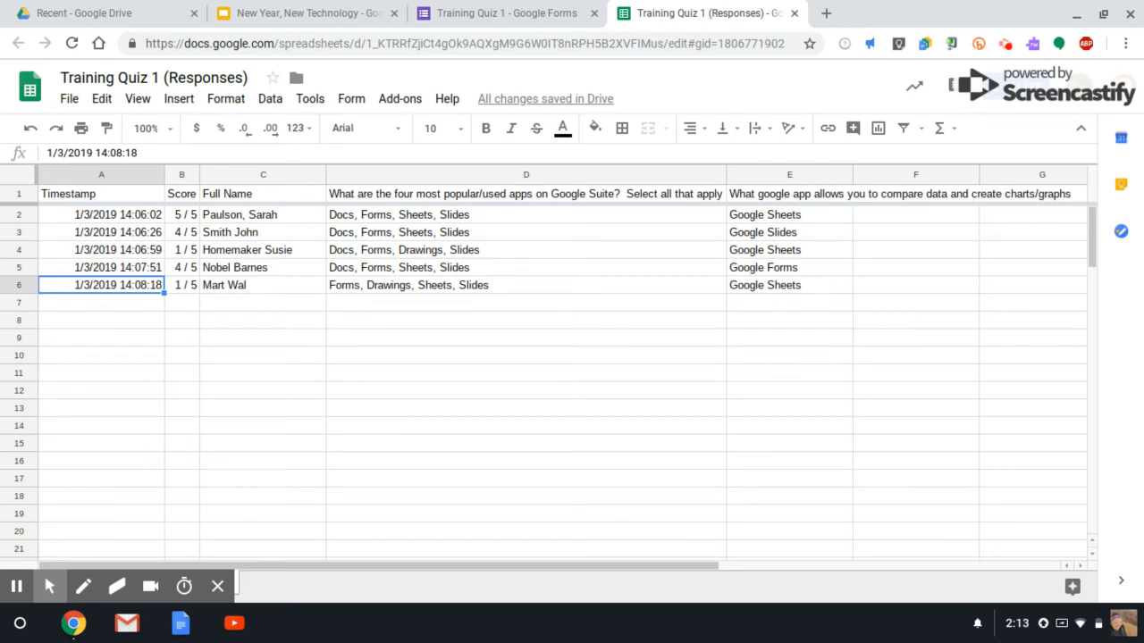
- Sort the whole response sheet from A to Z by the Full Name column C
left_click(293, 176)
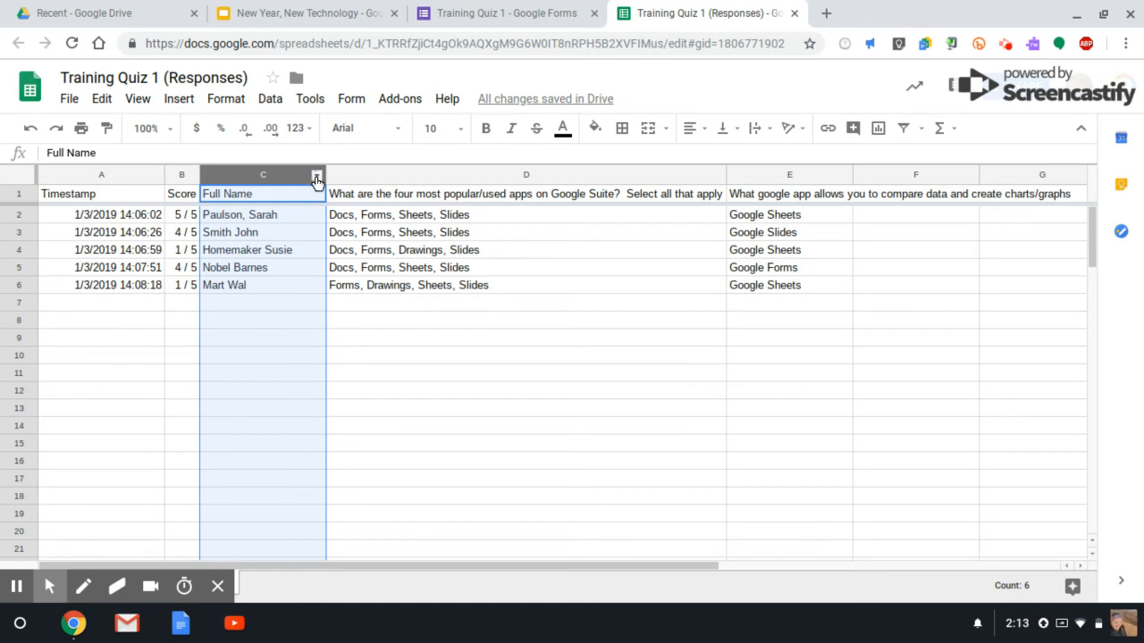
left_click(316, 176)
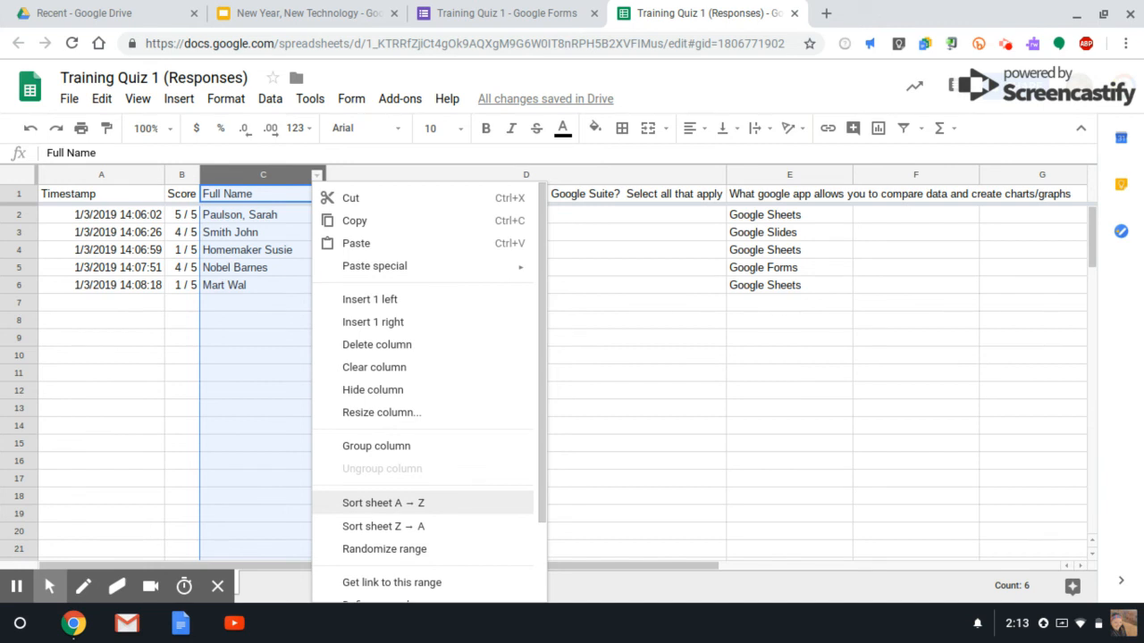
left_click(447, 504)
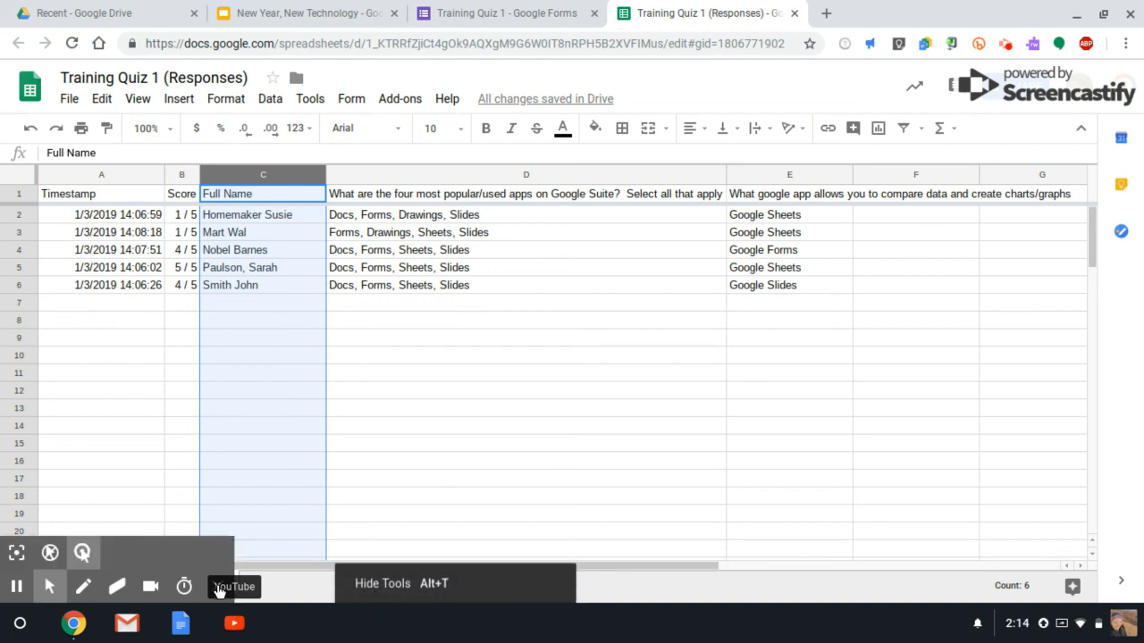
left_click(217, 587)
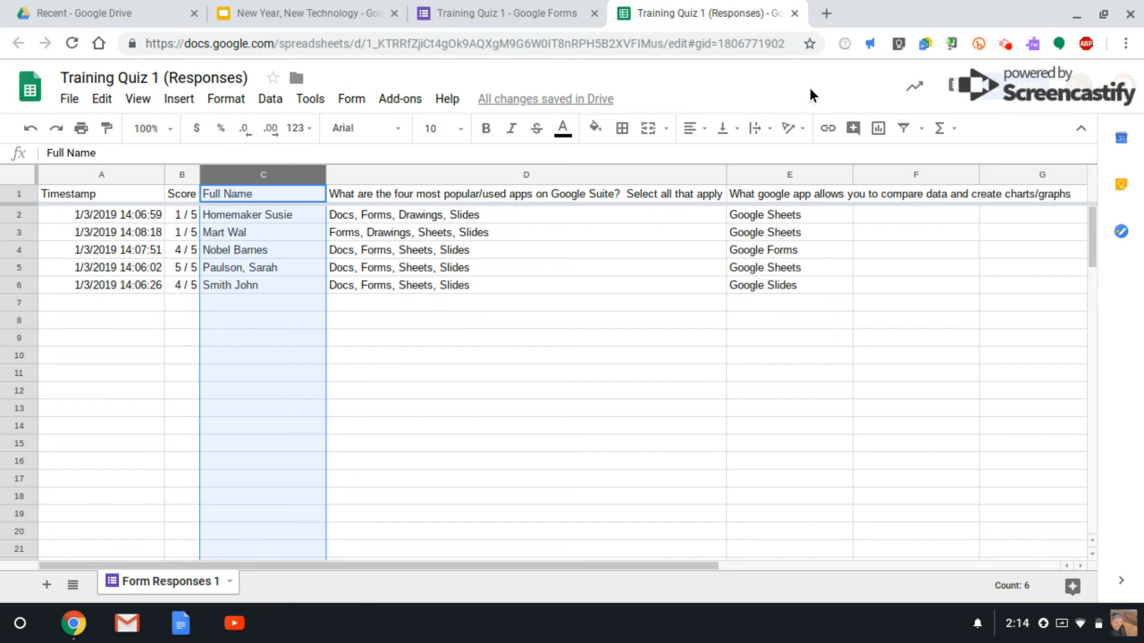
left_click(1001, 44)
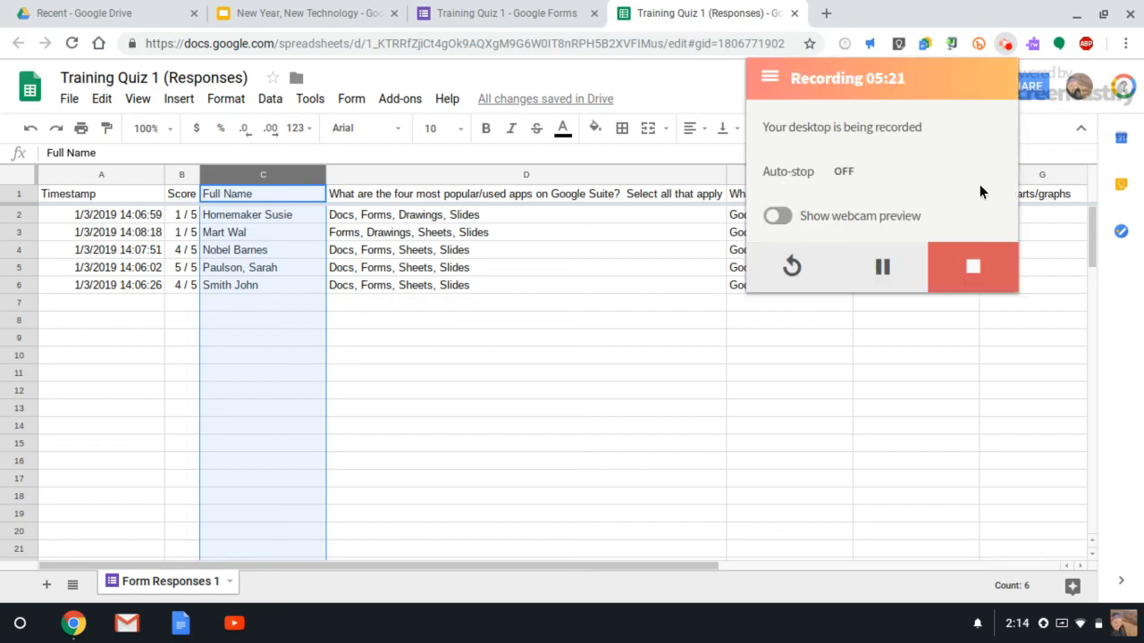